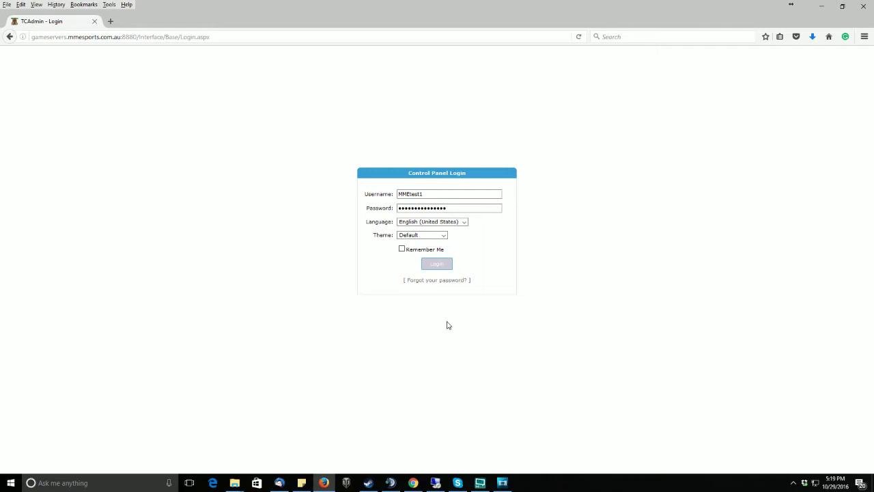
Log in to the control panel, open the ark 10 slots game service, and stop its server
left_click(436, 270)
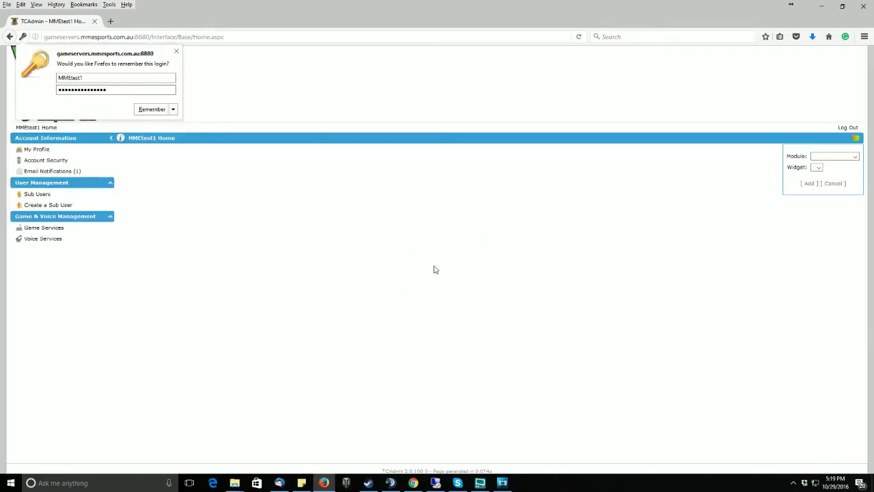
left_click(53, 235)
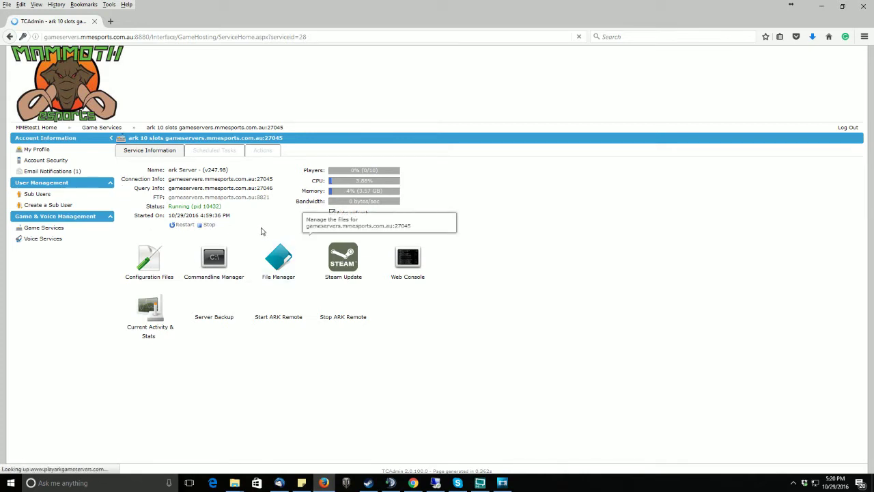
left_click(205, 224)
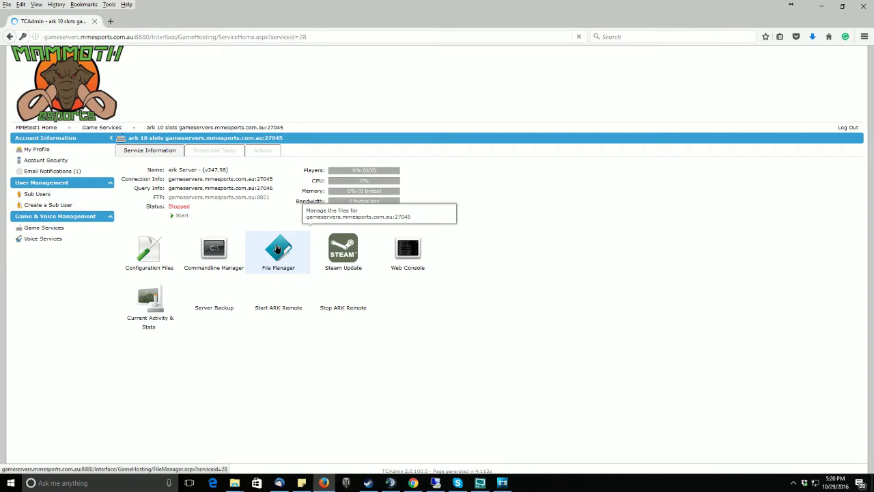
Browse the server's files to the ShooterGame\Saved\SavedArks folder
left_click(278, 251)
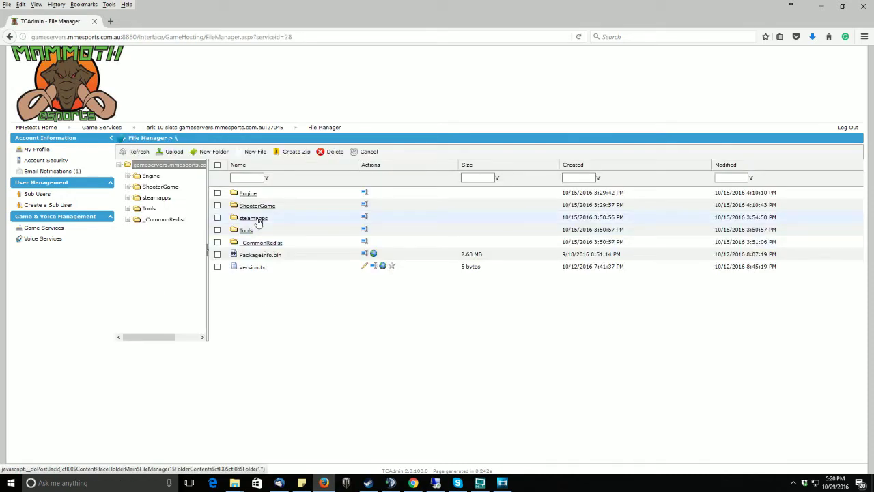
left_click(258, 206)
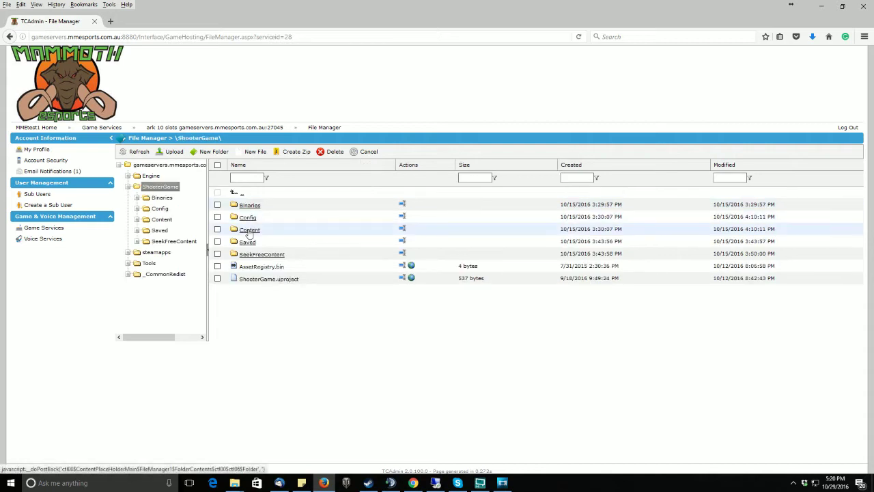
left_click(247, 243)
left_click(248, 230)
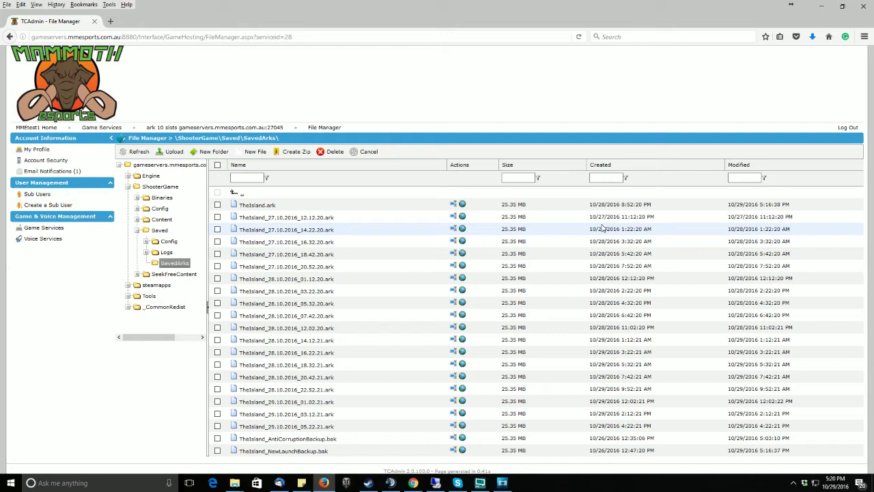
Examine the current save TheIsland.ark alongside the timestamped backups and their creation dates to choose a restore point
left_click_drag(584, 231, 595, 307)
left_click(562, 238)
left_click(217, 243)
left_click_drag(239, 206, 276, 213)
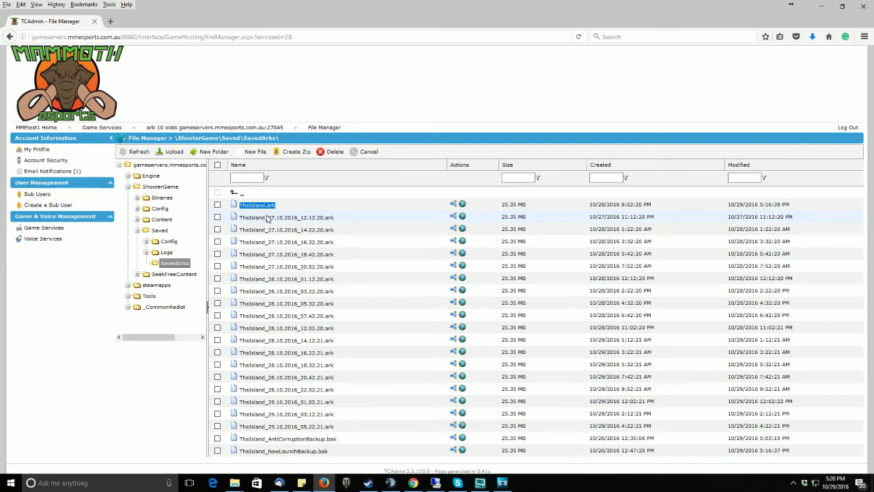
left_click(284, 209)
left_click_drag(241, 220, 336, 227)
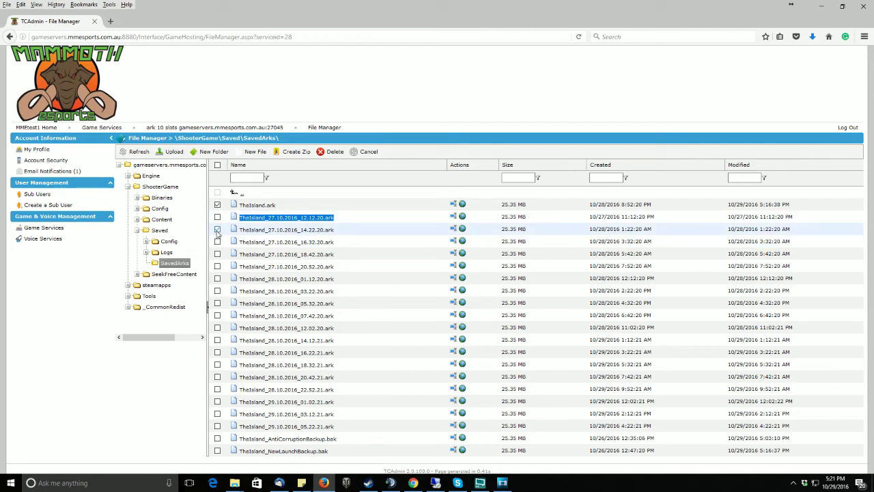
left_click(254, 233)
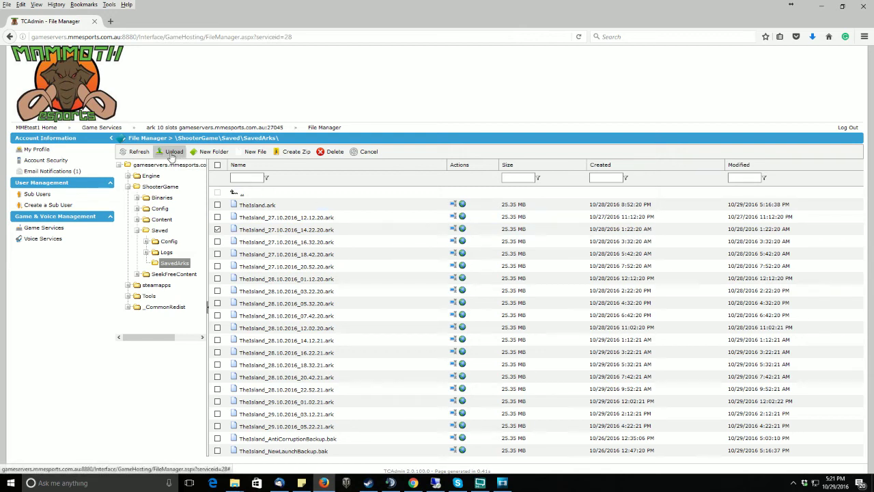
left_click(217, 230)
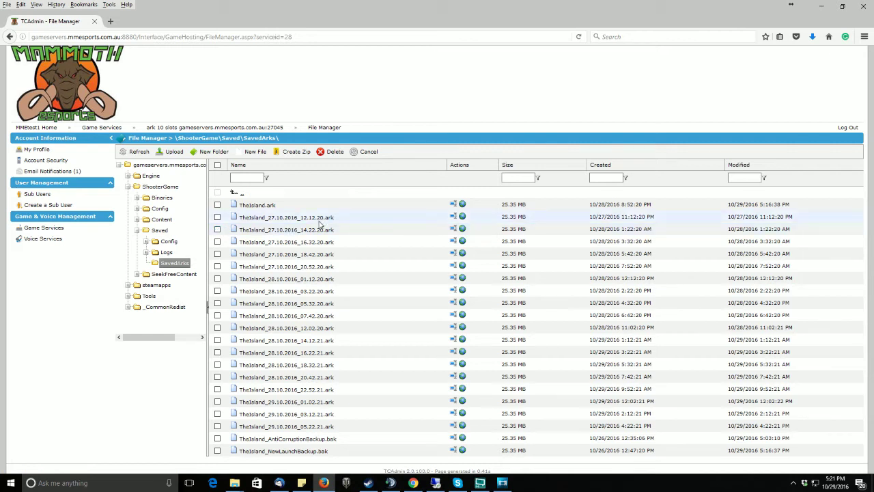
Rename the current save file TheIsland.ark to TheIslandcurrent.ark
left_click(254, 207)
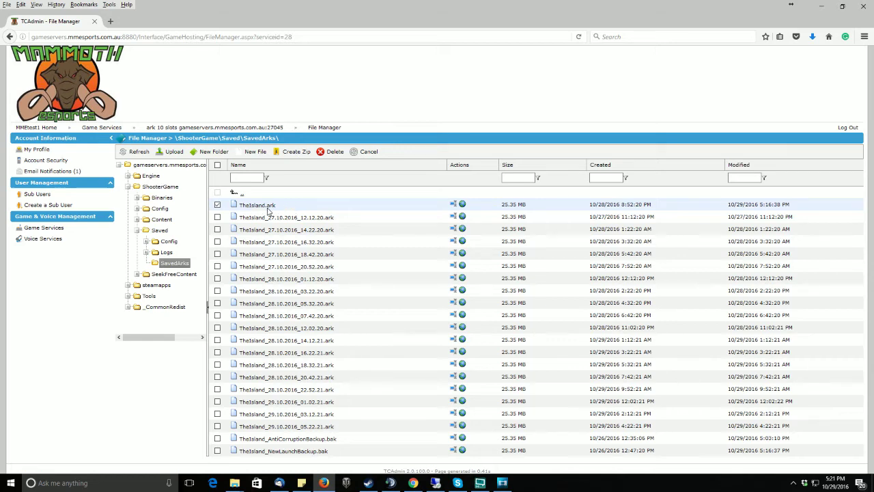
left_click(453, 204)
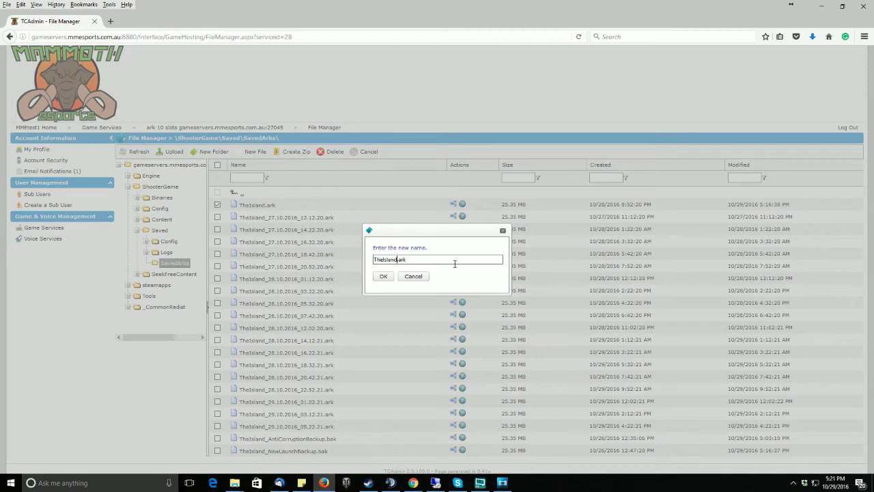
type("current")
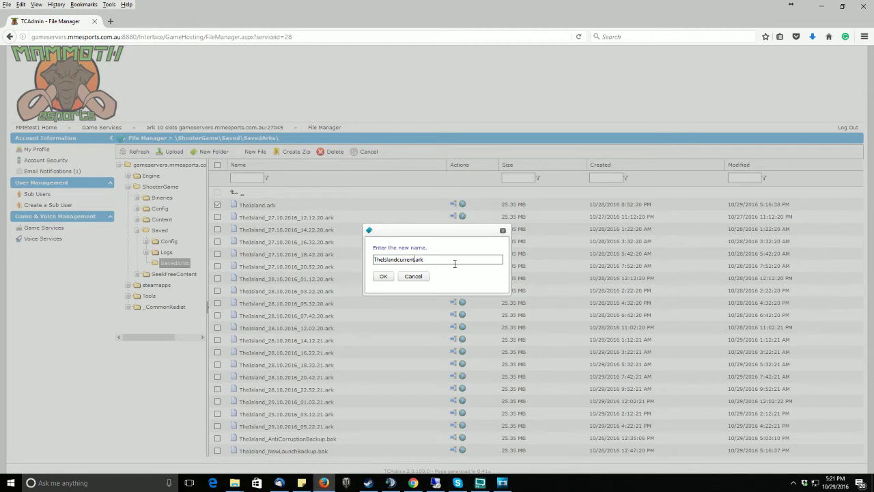
left_click(384, 276)
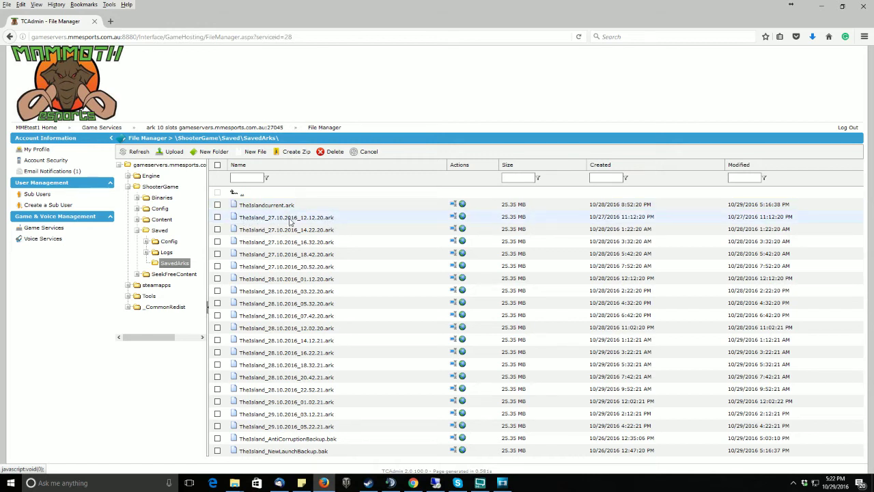
Rename the backup TheIsland_27.10.2016_14.22.20.ark to TheIsland.ark by removing its date and time suffix
left_click_drag(239, 218, 334, 222)
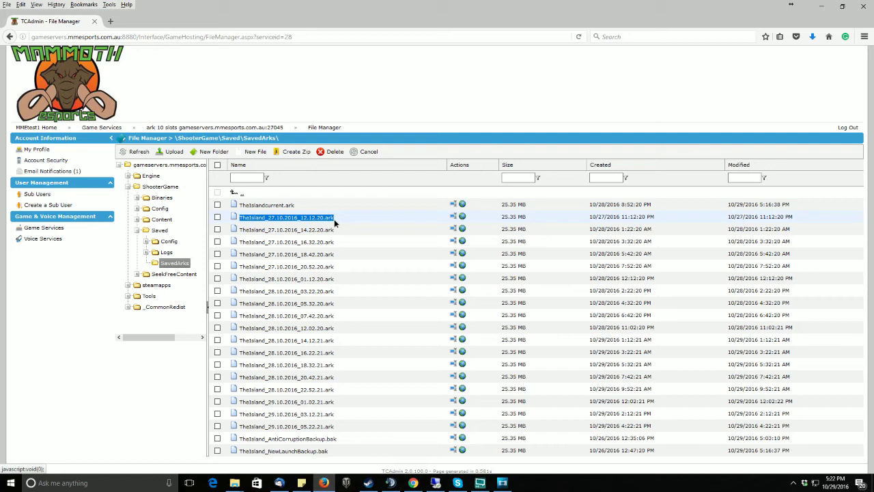
left_click(334, 219)
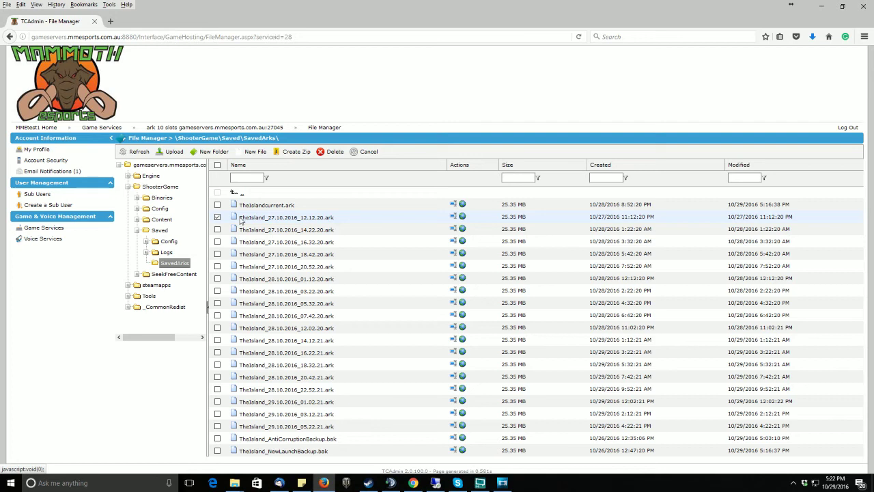
left_click(218, 217)
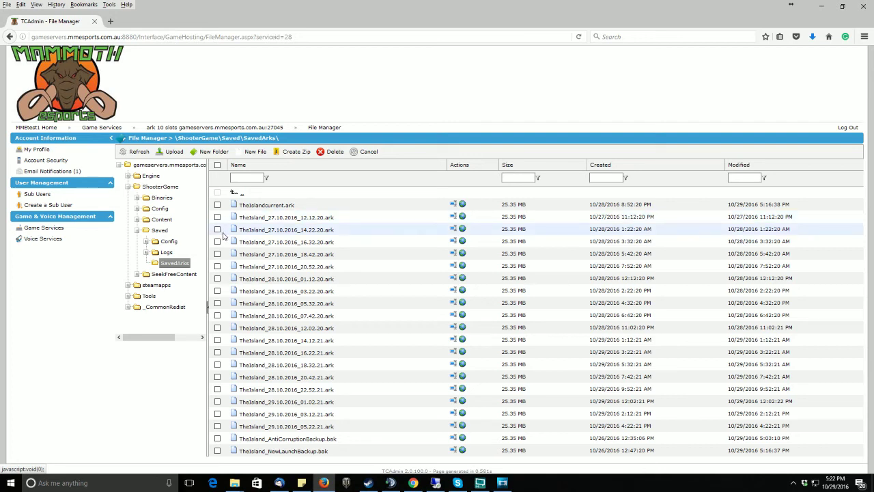
left_click(217, 229)
left_click(454, 230)
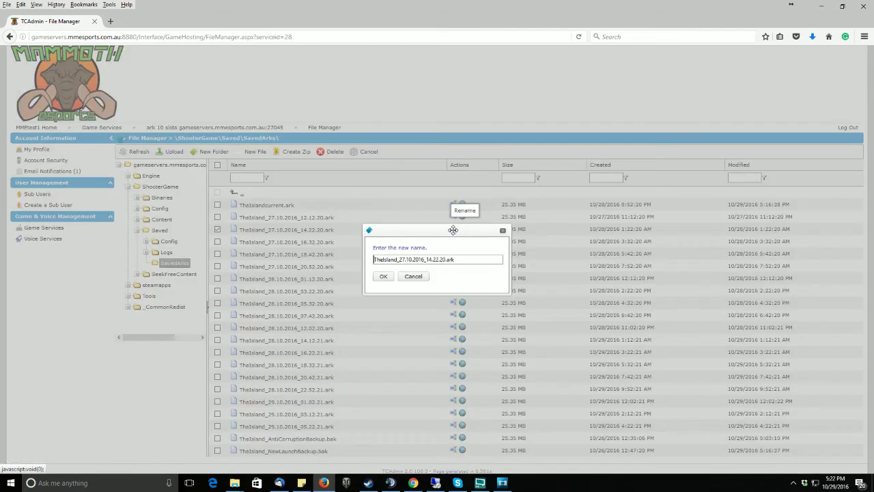
left_click_drag(447, 259, 396, 260)
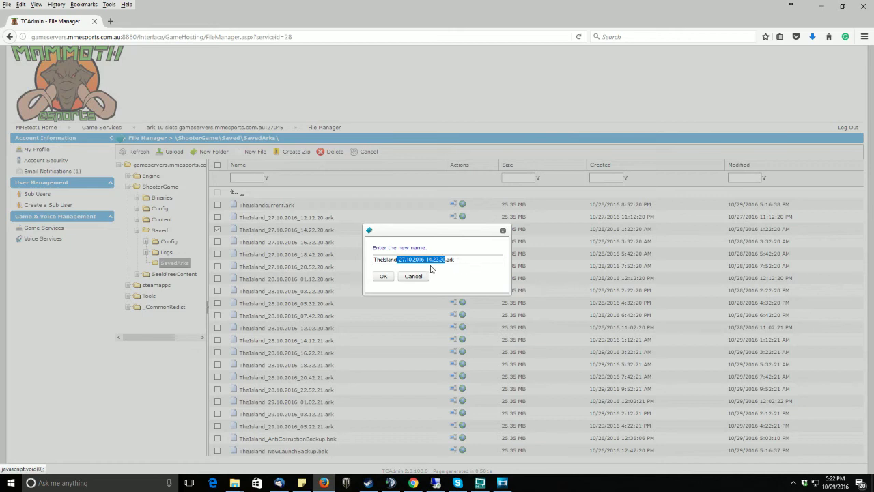
key("BackSpace")
left_click(387, 277)
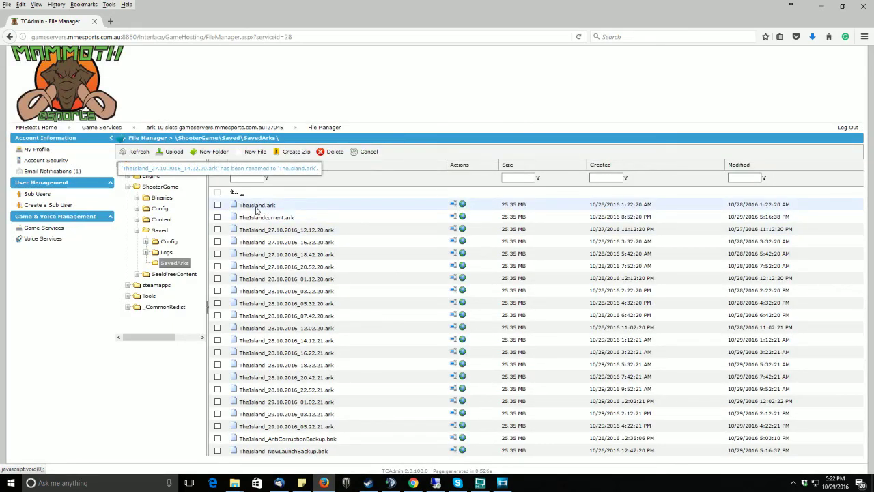
Return to the ark 10 slots service page and start the game server
left_click_drag(266, 208, 241, 210)
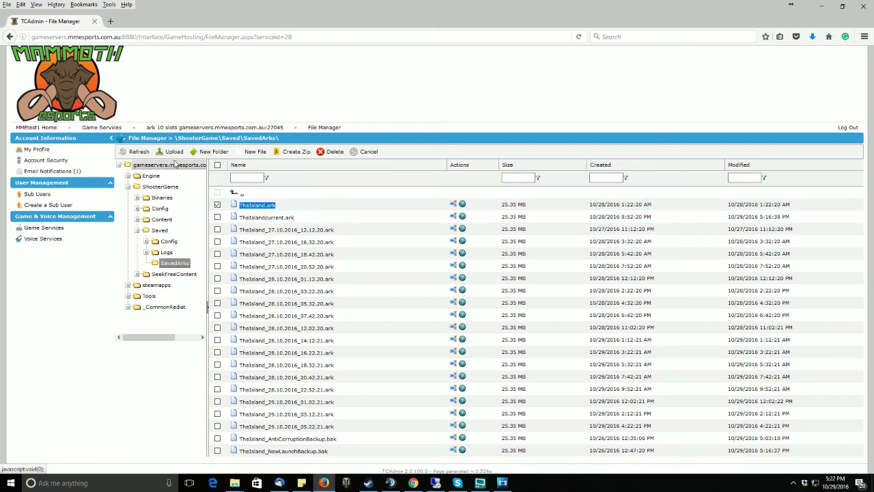
left_click(195, 128)
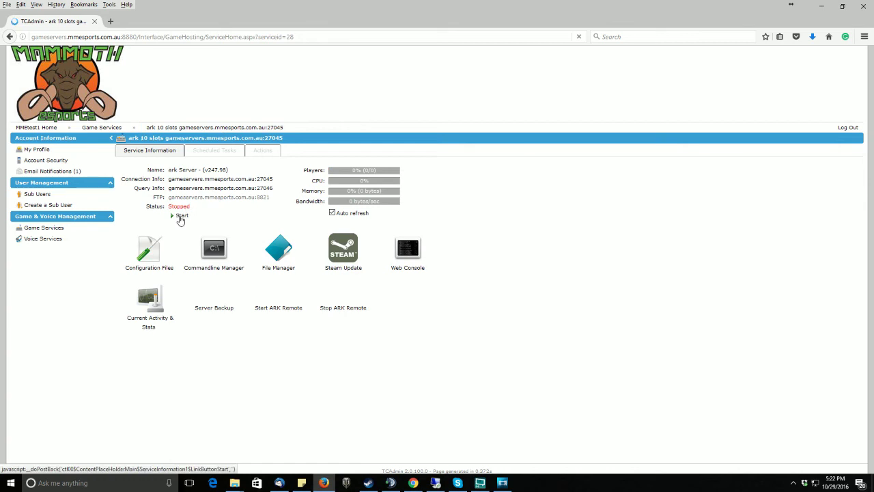
left_click(180, 216)
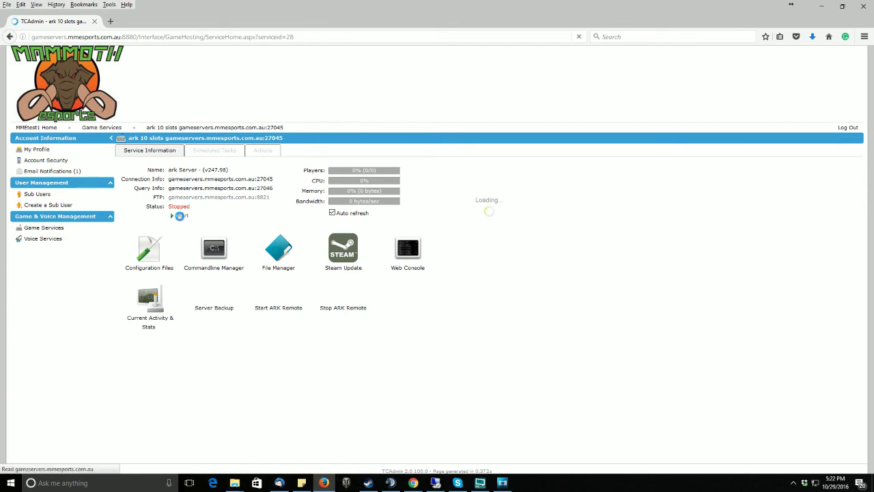